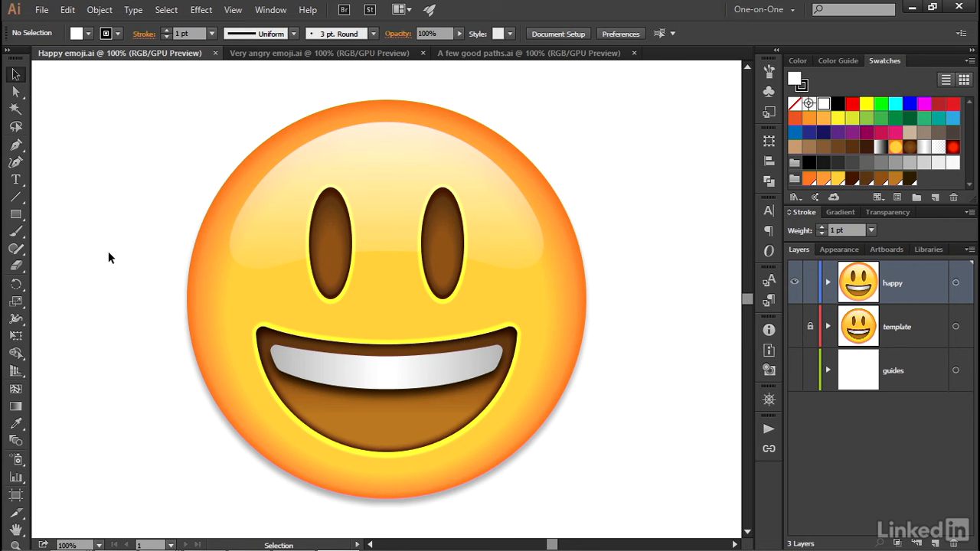
# - Flip through the open emoji documents and settle on A few good paths.ai
pyautogui.press('ctrl')
pyautogui.hotkey('ctrl', 'Tab')
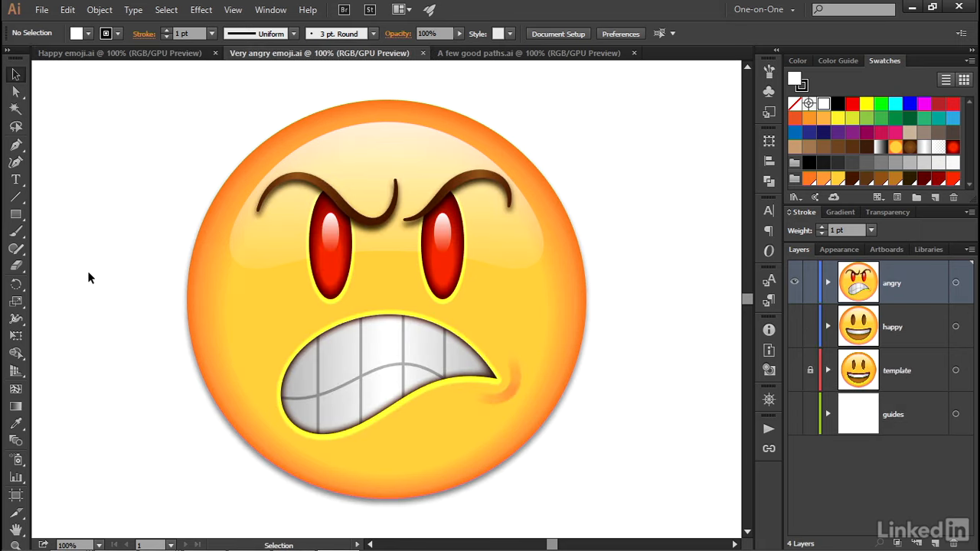
pyautogui.press('ctrl')
pyautogui.hotkey('ctrl', 'Tab')
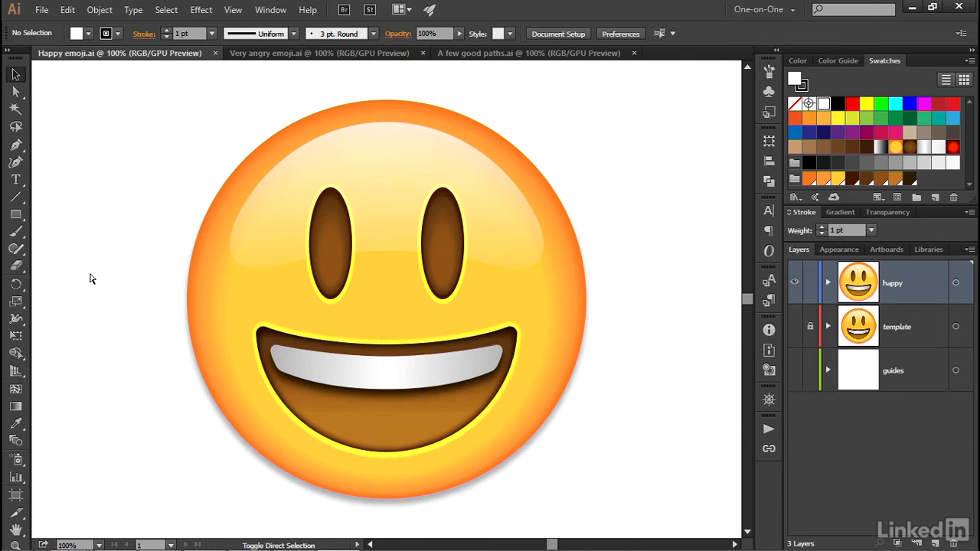
pyautogui.hotkey('ctrl', 'Tab')
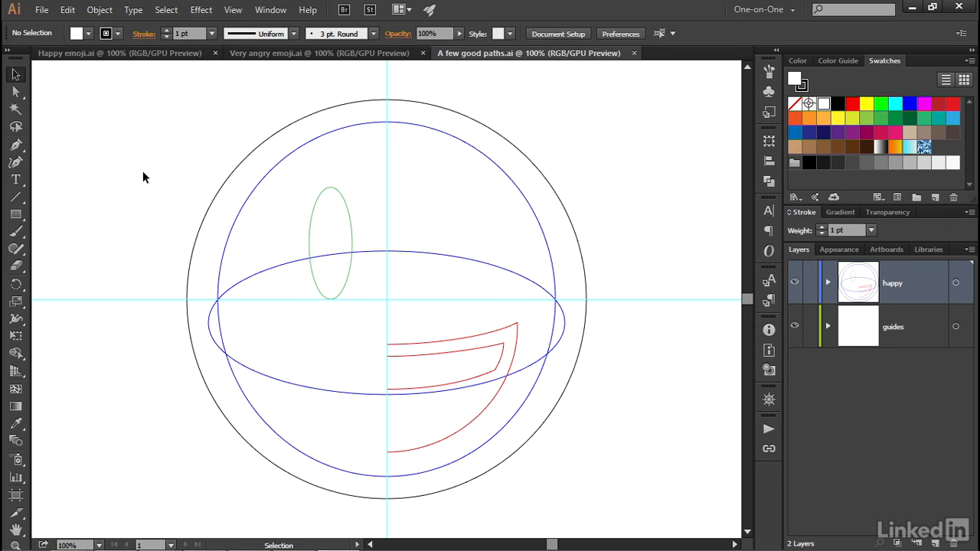
# - Place Classic smiley emoji.png from the 22_gradients folder as a linked template image
pyautogui.click(41, 10)
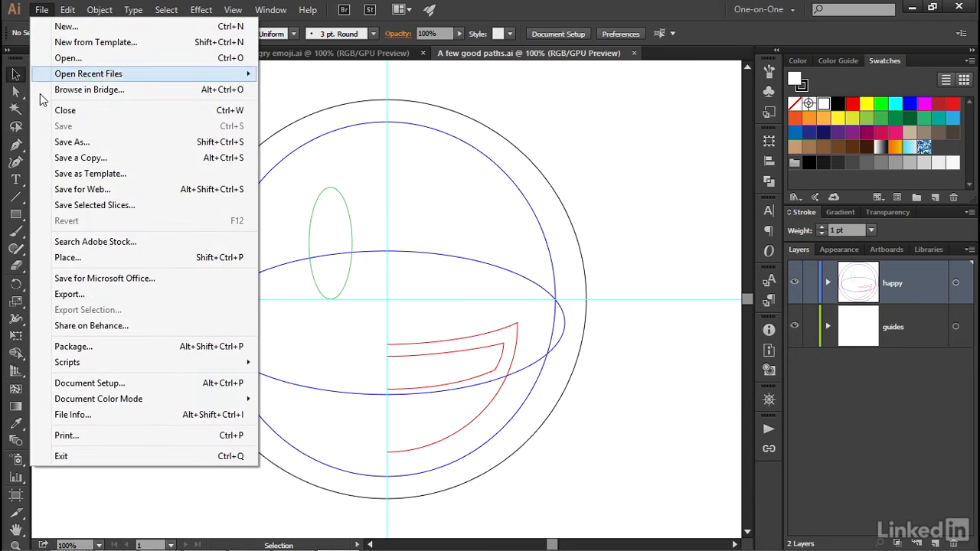
pyautogui.click(179, 257)
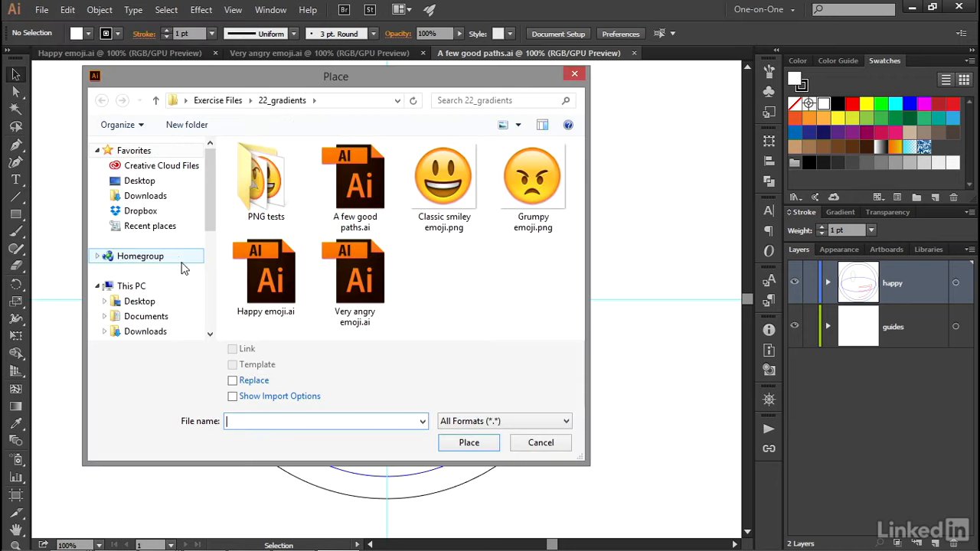
pyautogui.click(472, 215)
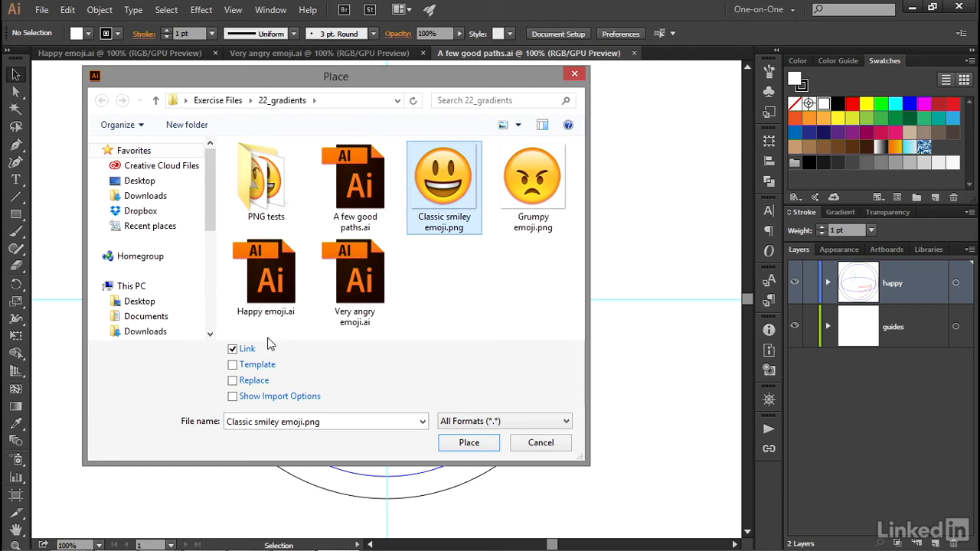
pyautogui.click(233, 365)
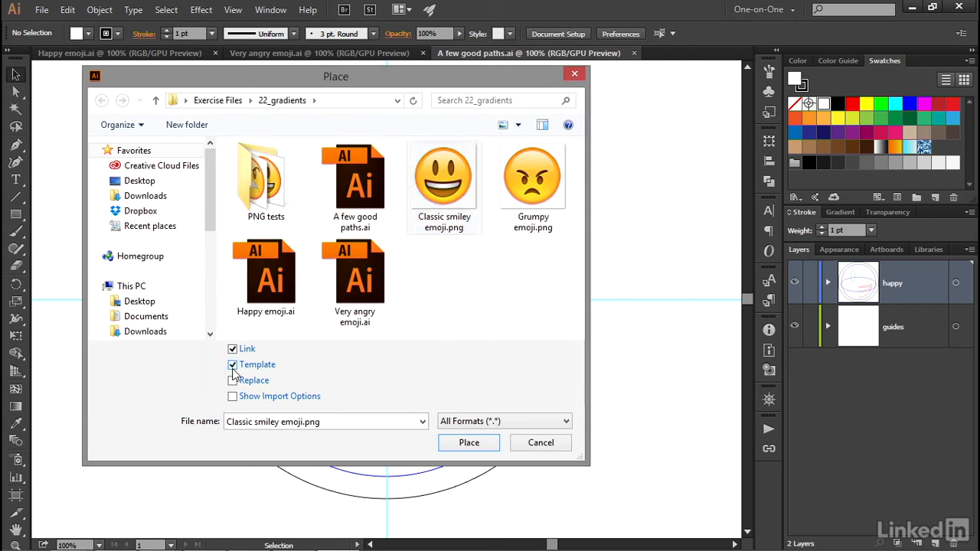
pyautogui.click(453, 445)
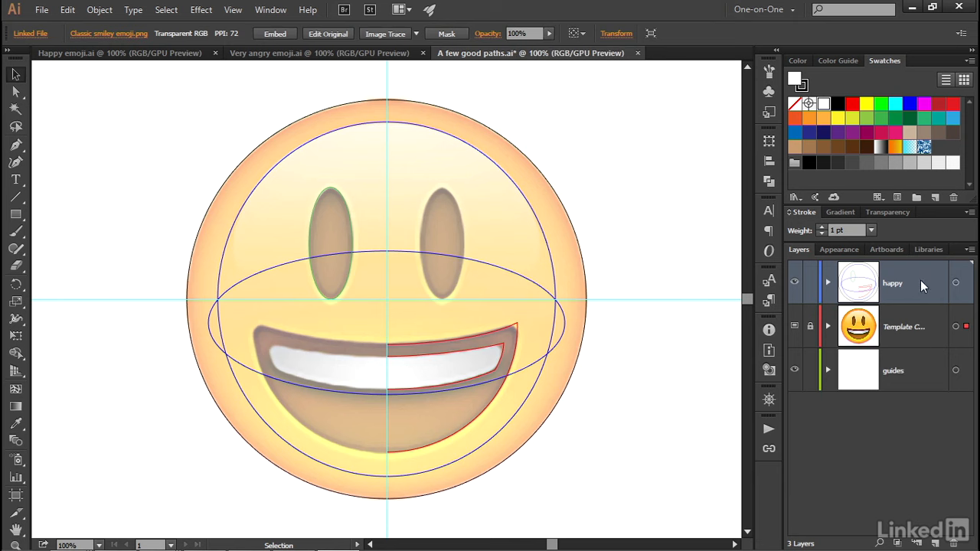
# - Rename the template layer to template and turn off Dim Images
pyautogui.doubleClick(918, 340)
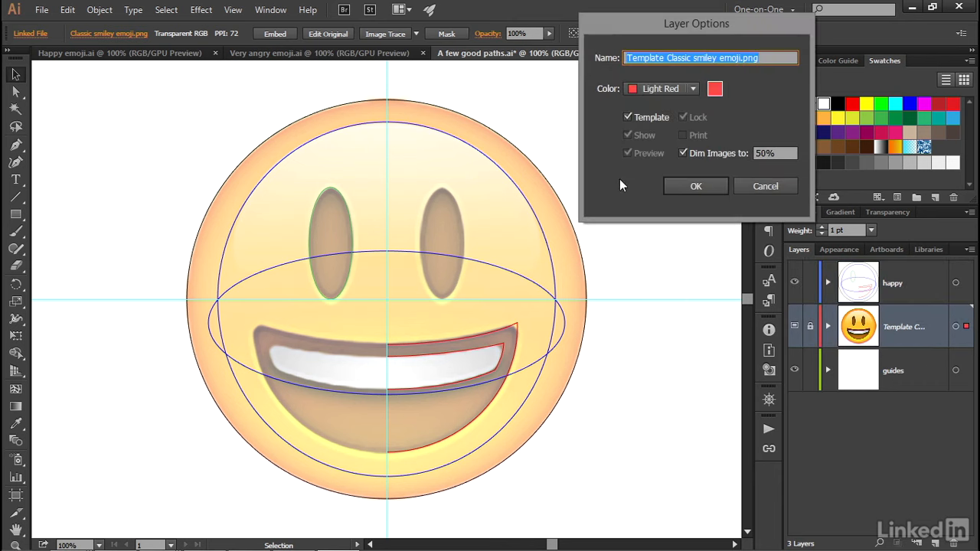
pyautogui.write('template')
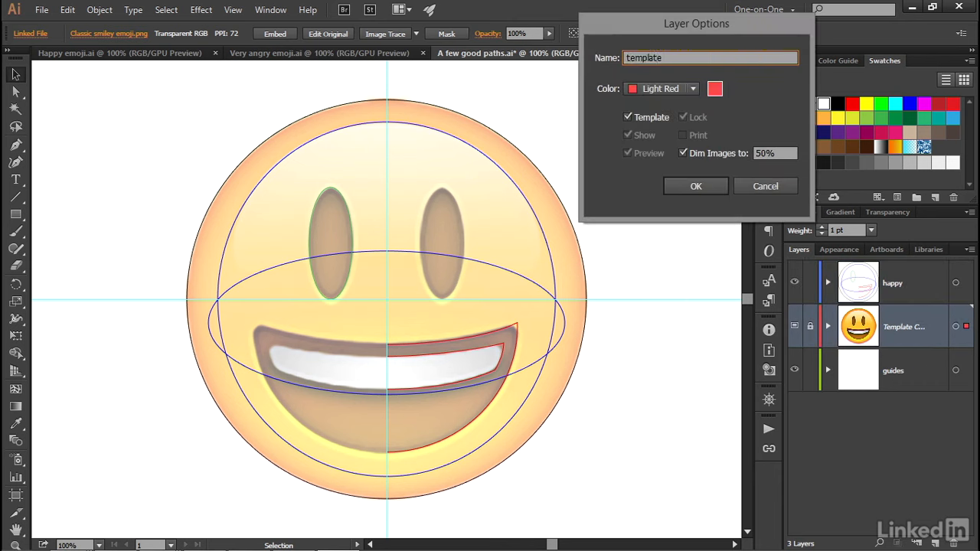
pyautogui.click(682, 153)
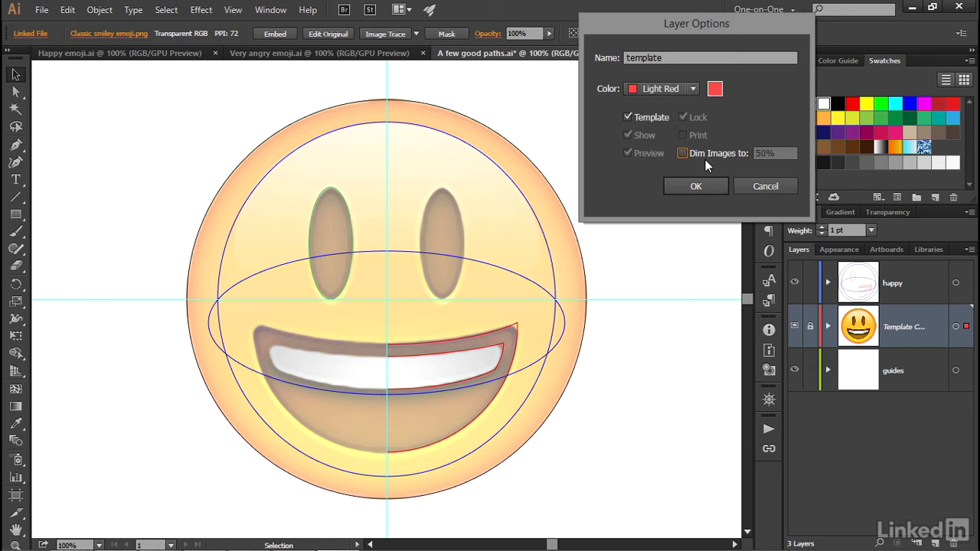
pyautogui.click(708, 187)
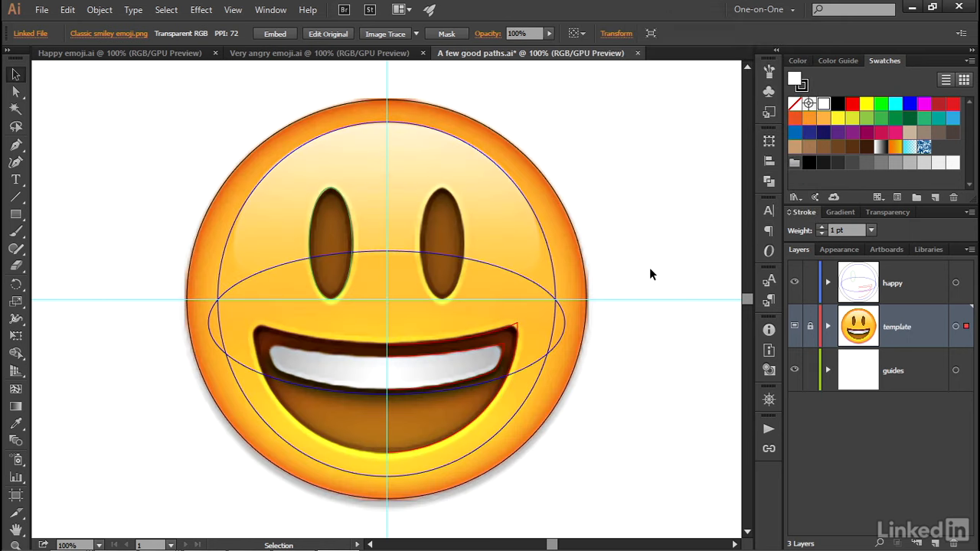
# - Select all artwork on the happy layer and hide it
pyautogui.click(915, 291)
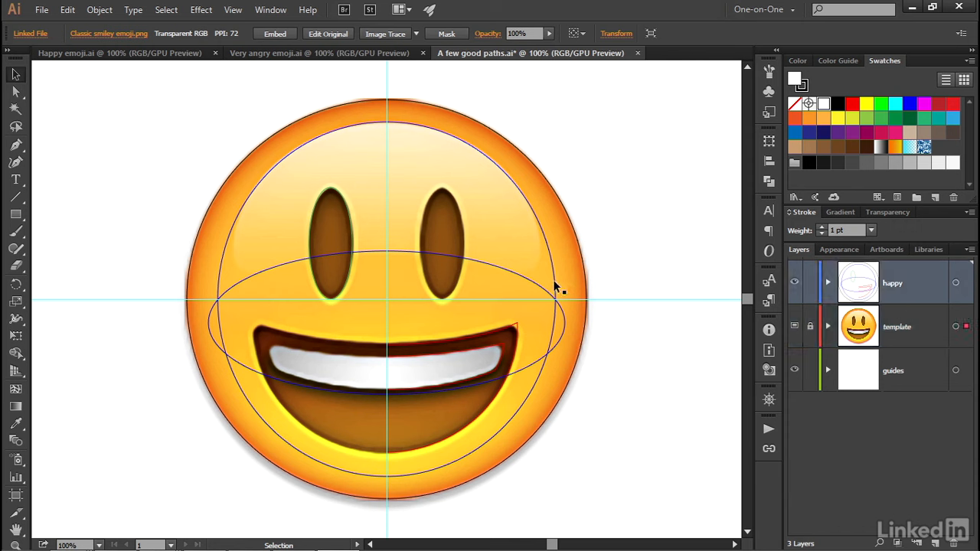
pyautogui.hotkey('ctrl', 'a')
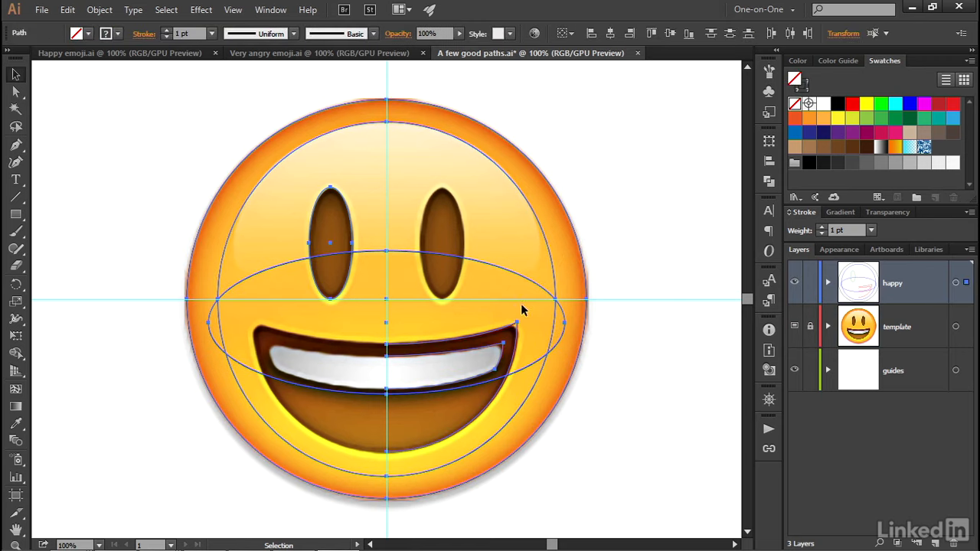
pyautogui.keyDown('shift'); pyautogui.click(586, 320); pyautogui.keyUp('shift')
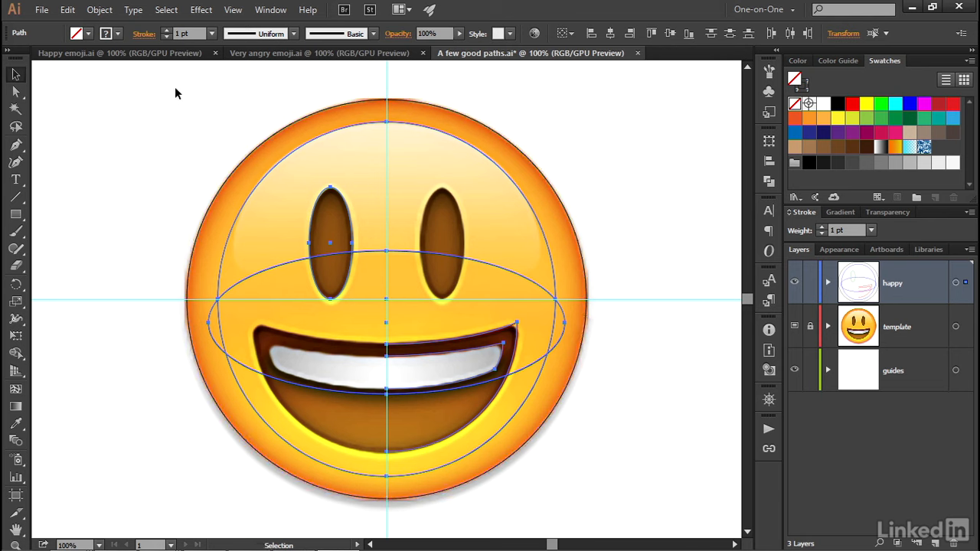
pyautogui.click(99, 10)
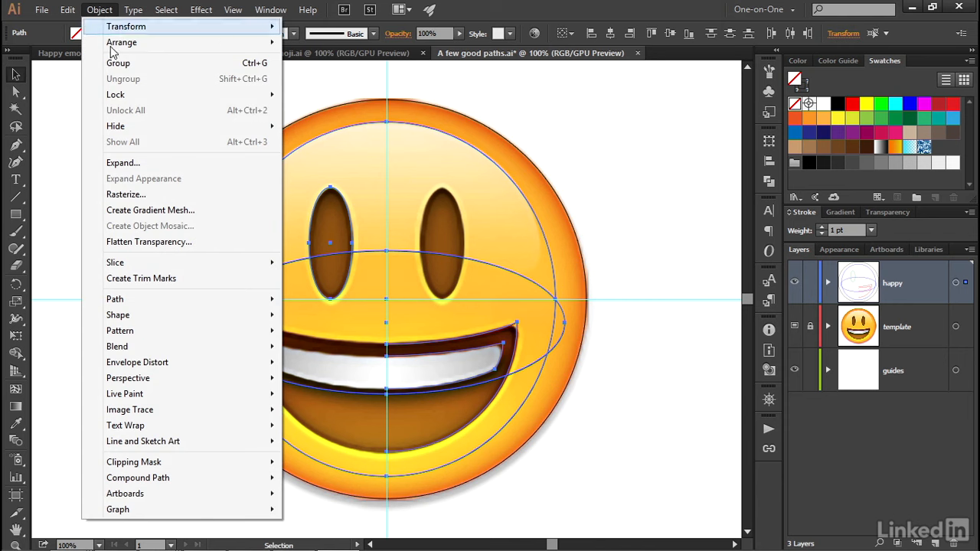
pyautogui.moveTo(169, 125)
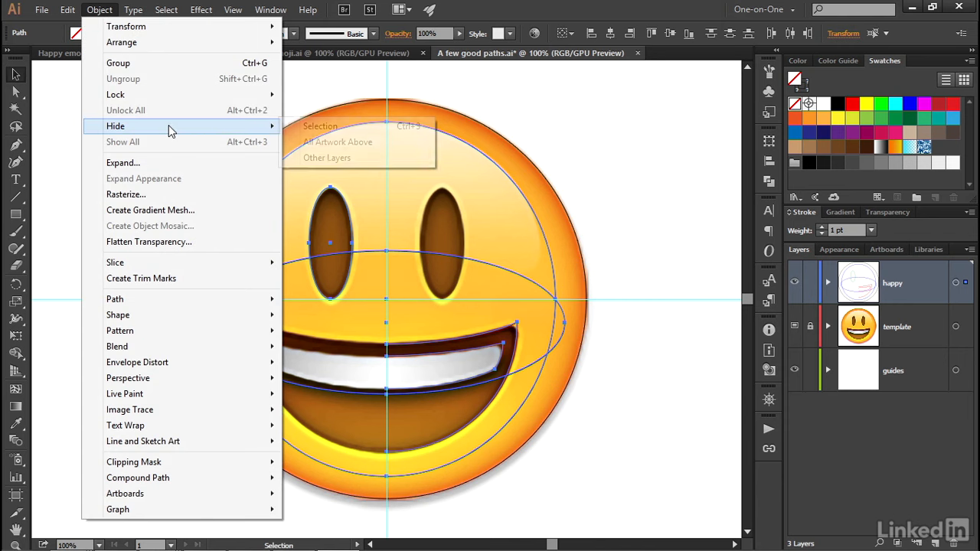
pyautogui.click(368, 127)
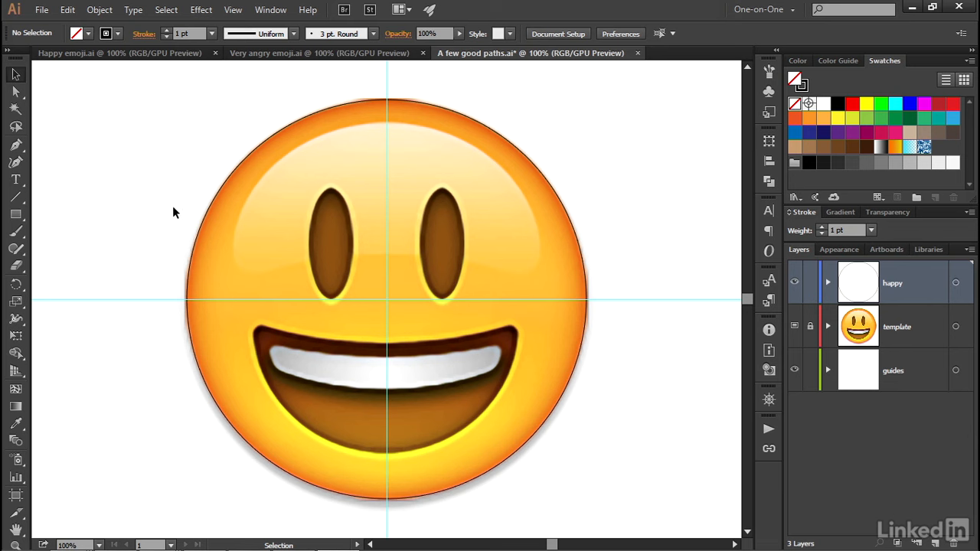
# - Select the outer circle and switch its fill between Color, Gradient and None modes
pyautogui.click(203, 222)
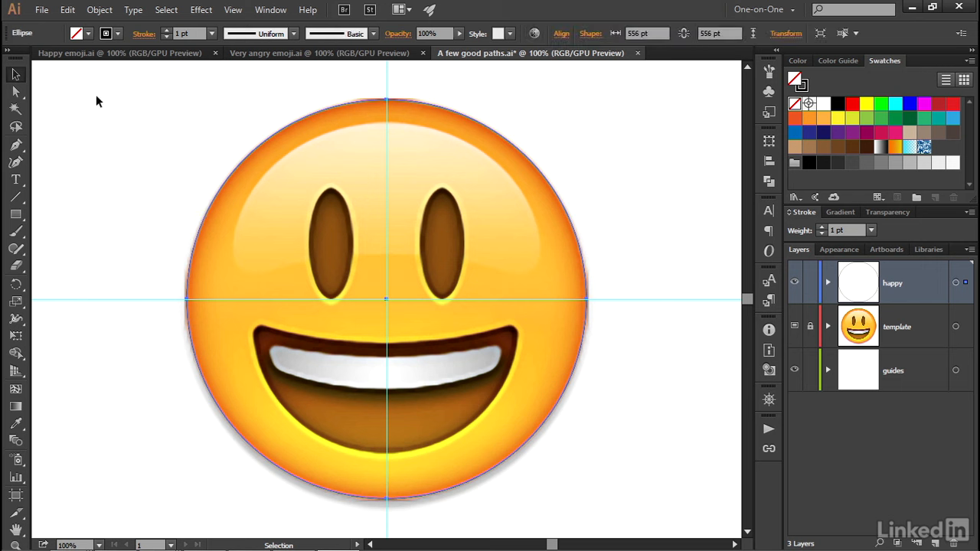
pyautogui.click(8, 52)
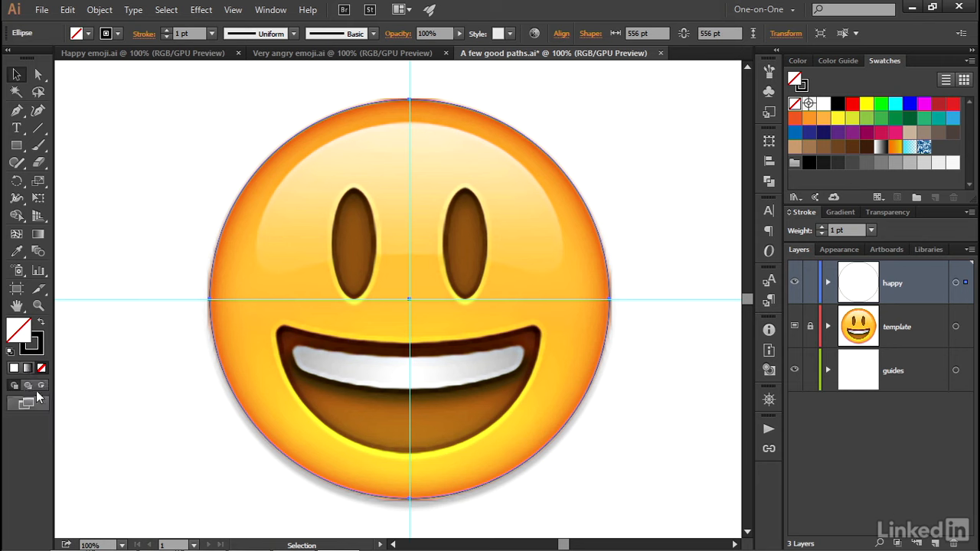
pyautogui.click(14, 370)
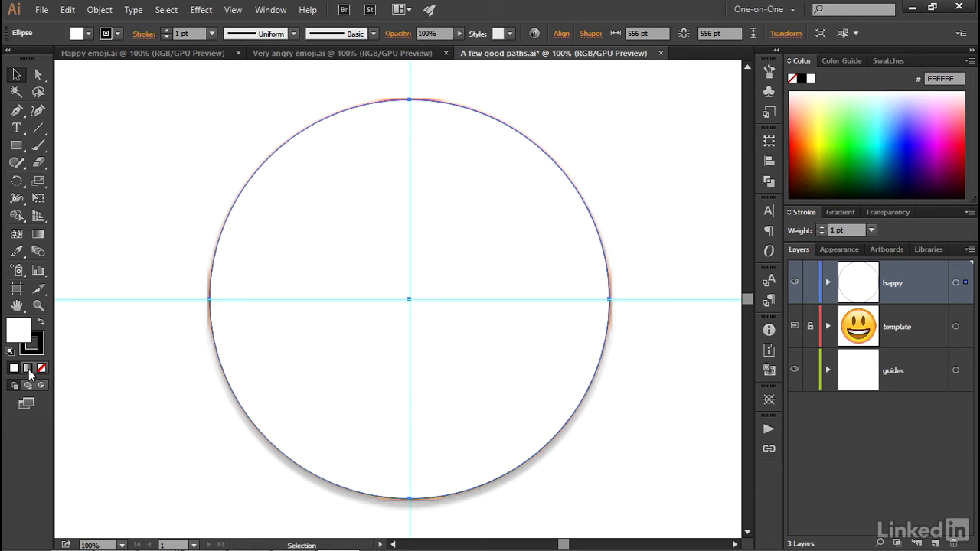
pyautogui.click(28, 370)
pyautogui.click(41, 369)
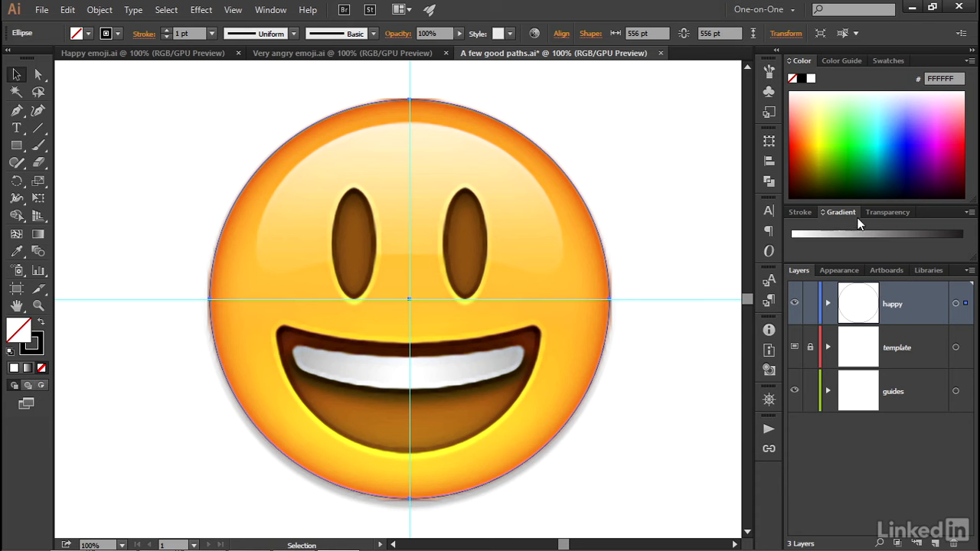
pyautogui.click(8, 50)
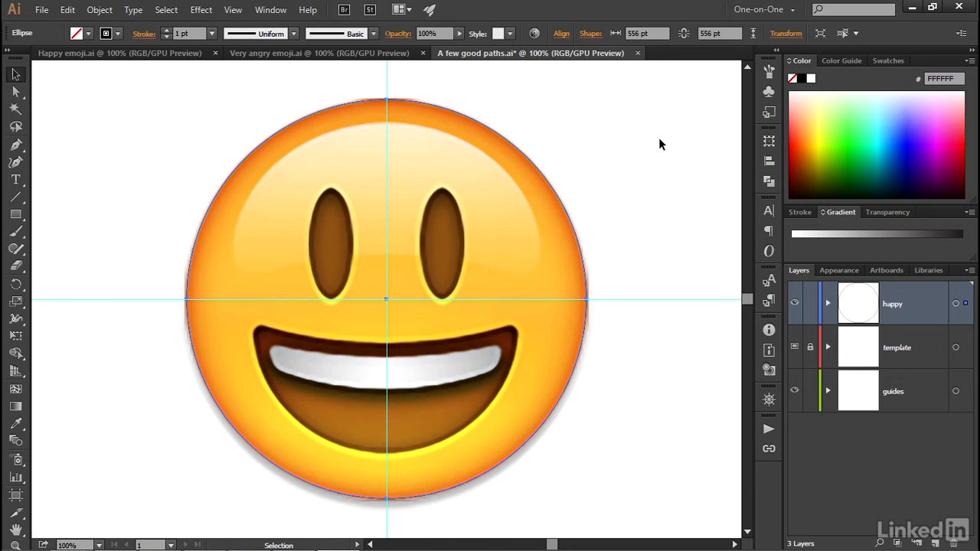
# - Open the Gradient panel and apply the Gold Dust gradient to the circle's fill
pyautogui.click(276, 12)
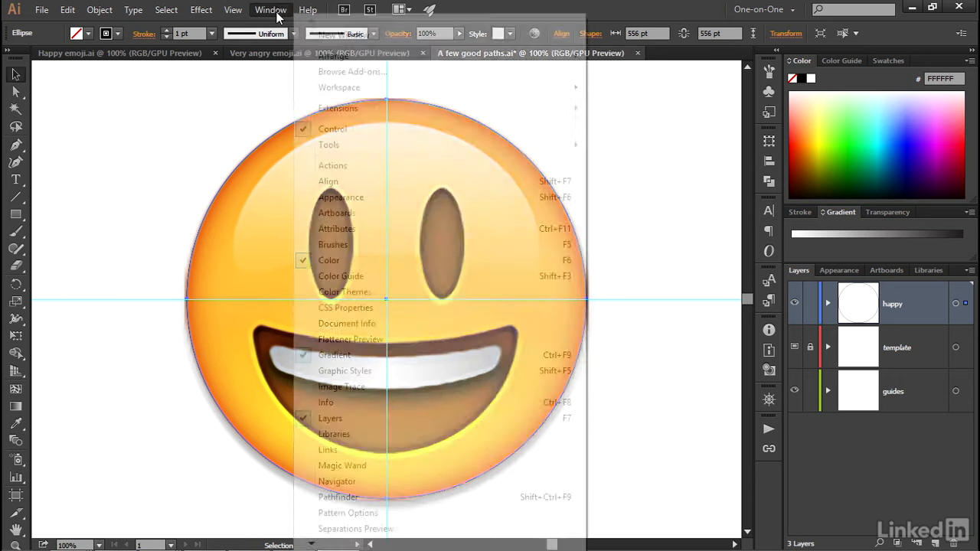
pyautogui.click(419, 355)
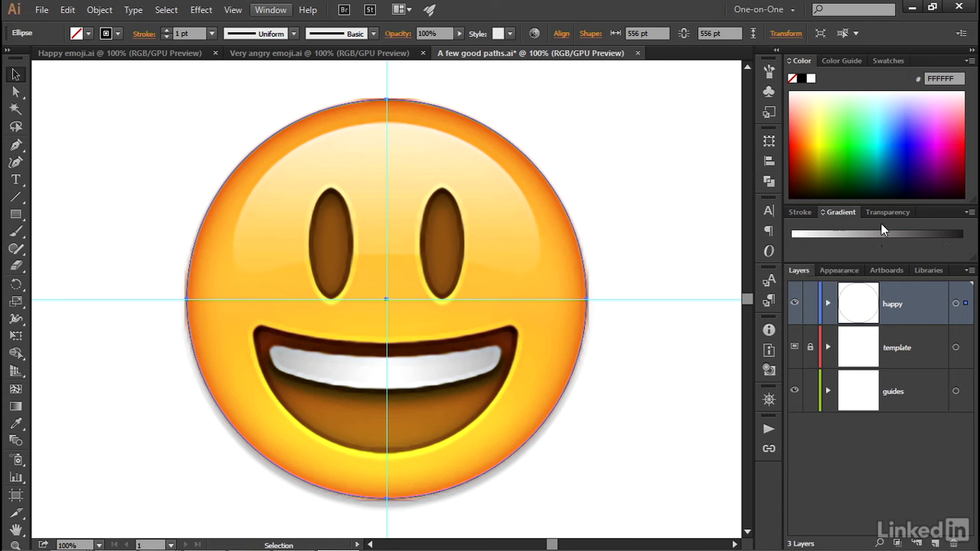
pyautogui.click(824, 212)
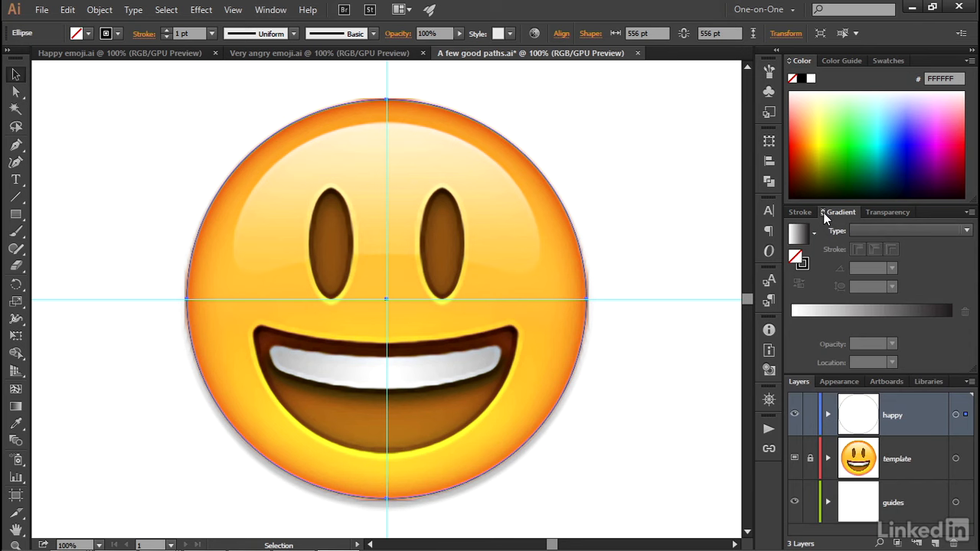
pyautogui.click(802, 265)
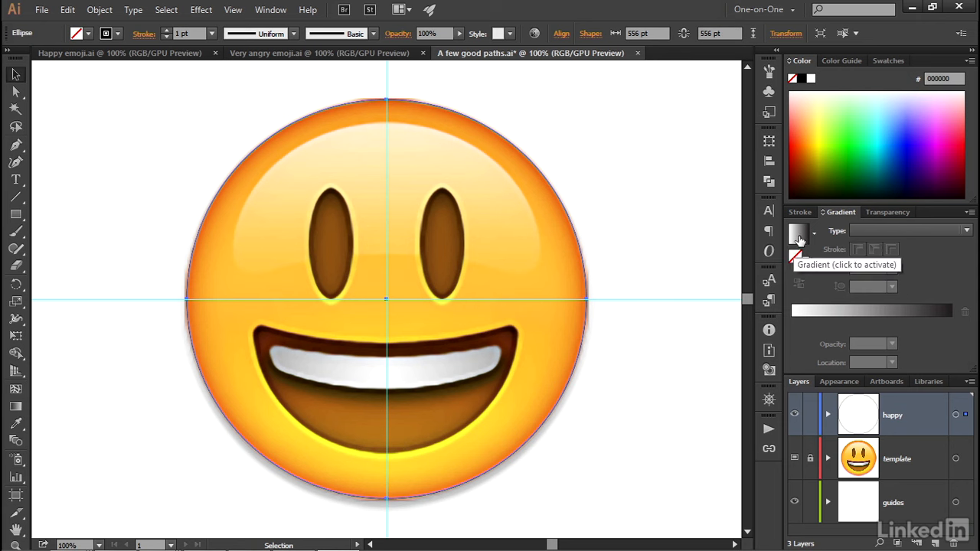
pyautogui.click(814, 235)
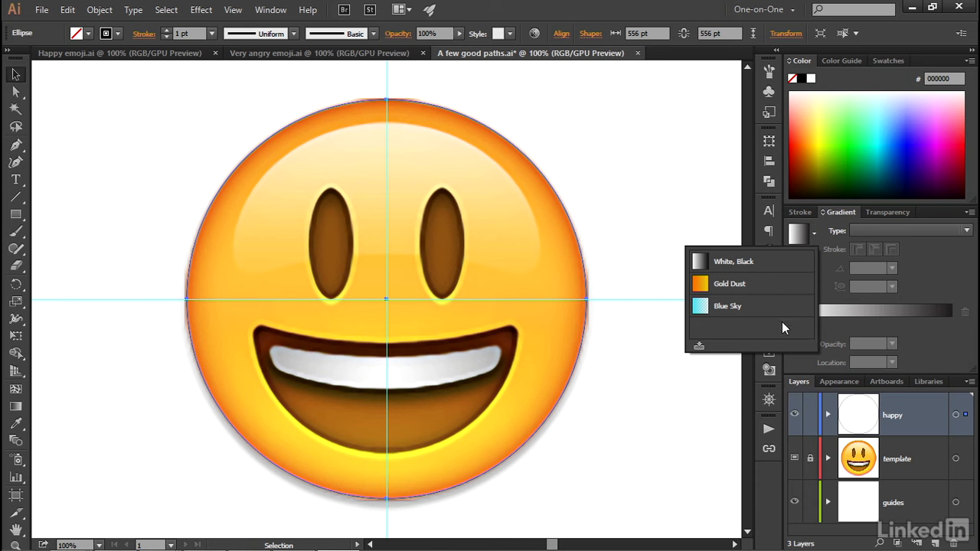
pyautogui.click(766, 285)
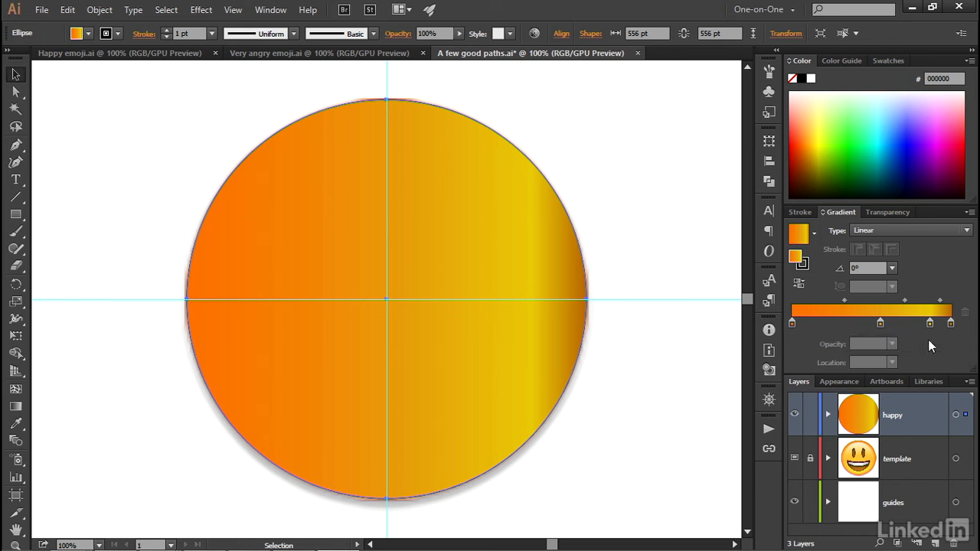
# - Move the second gradient stop left to about 21.5% location
pyautogui.click(881, 325)
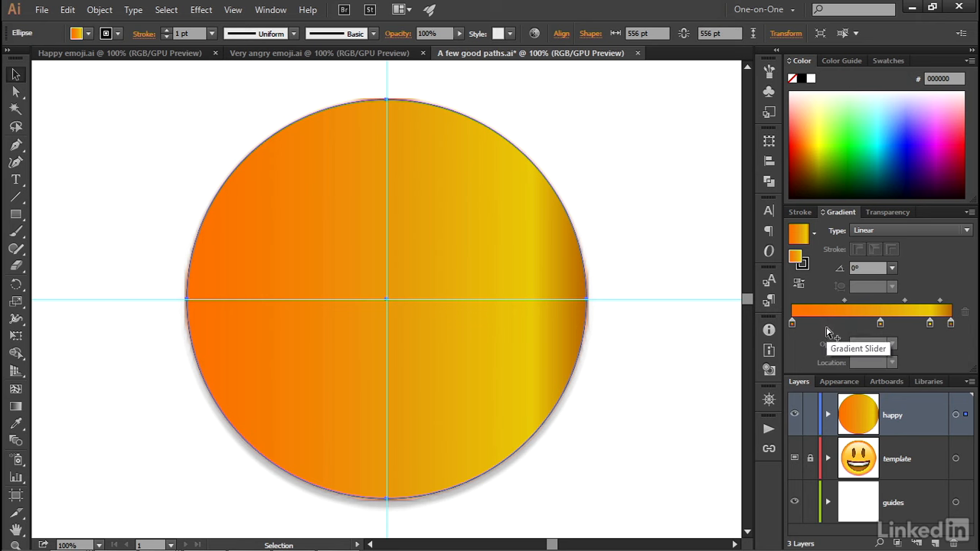
pyautogui.moveTo(881, 325); pyautogui.dragTo(827, 325)
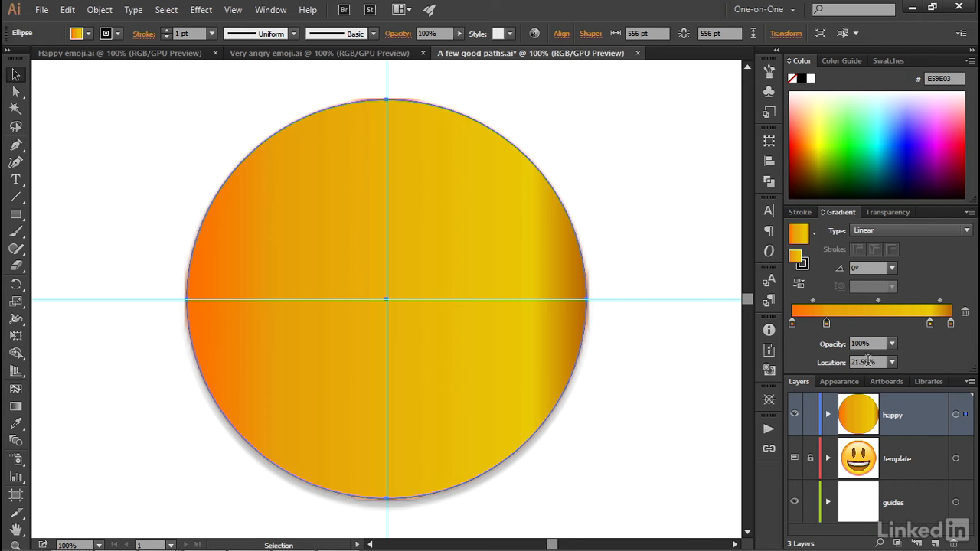
# - Set the third gradient stop's location to 50%
pyautogui.click(930, 324)
pyautogui.click(881, 362)
pyautogui.write('50')
pyautogui.press('Tab')
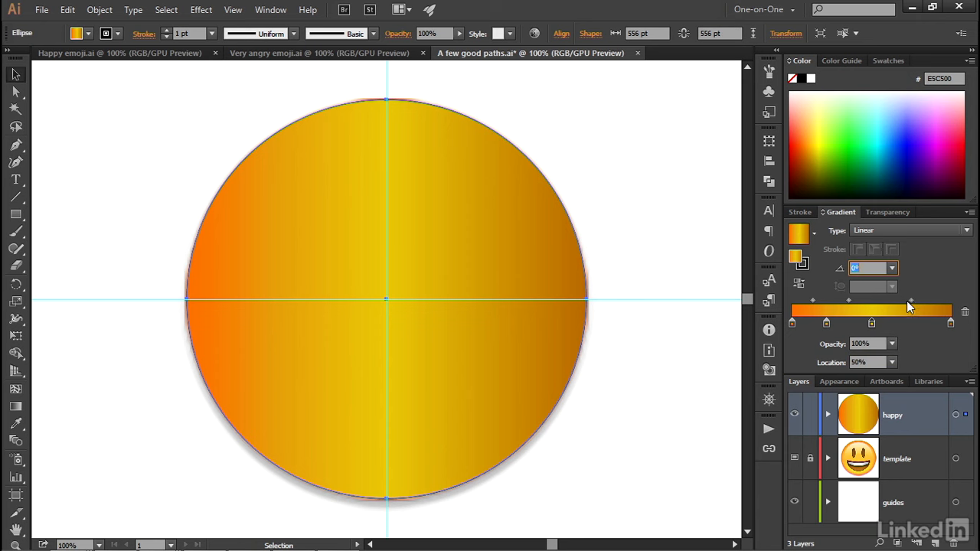
# - Shift the midpoint between the 50% stop and the last stop to about 79.5%
pyautogui.moveTo(910, 300); pyautogui.dragTo(882, 301)
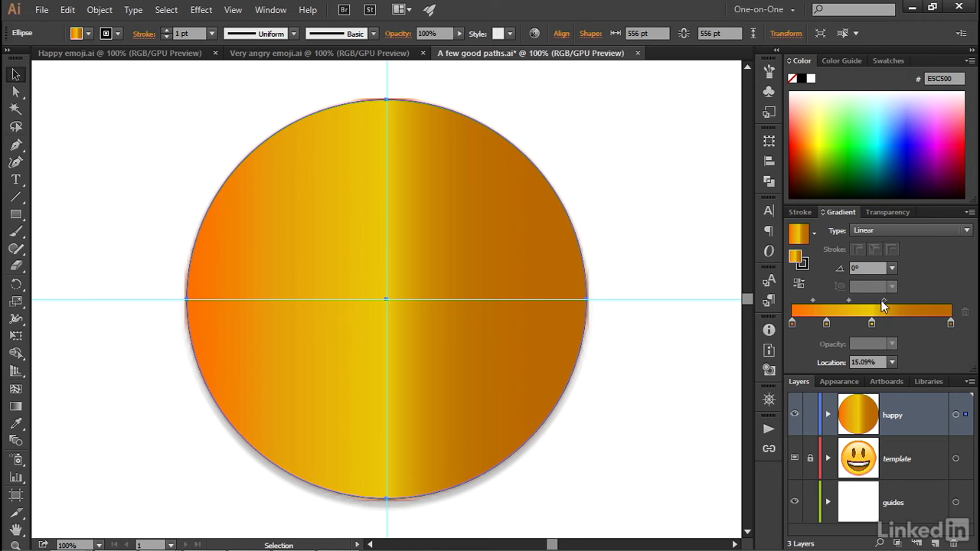
pyautogui.moveTo(883, 301); pyautogui.dragTo(934, 300)
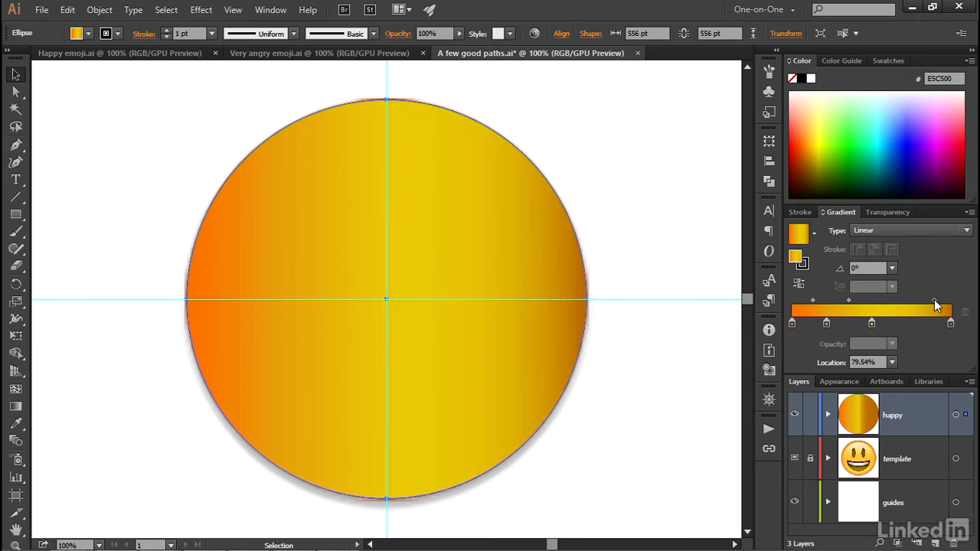
pyautogui.click(871, 324)
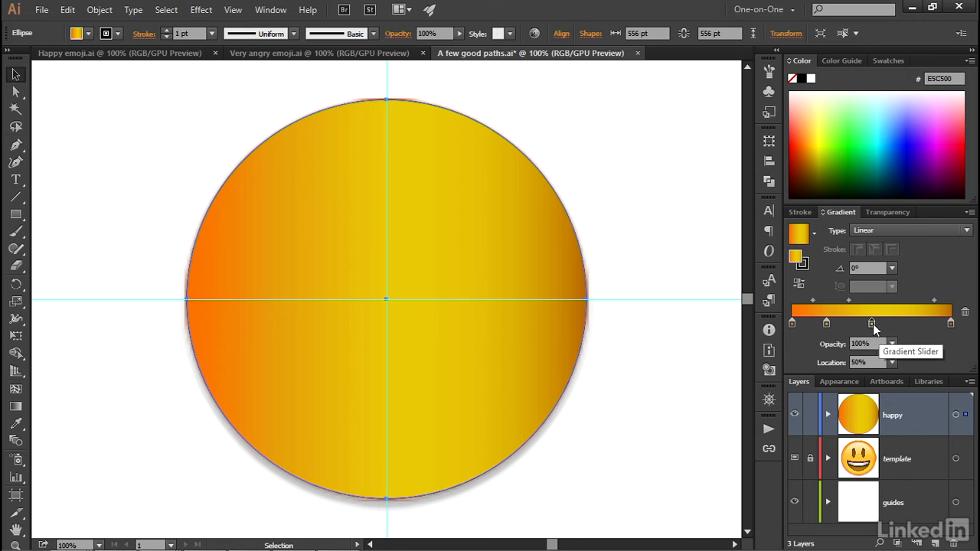
# - Remove the 50% gradient stop and add a new stop at about 62% location
pyautogui.moveTo(872, 324); pyautogui.dragTo(884, 366)
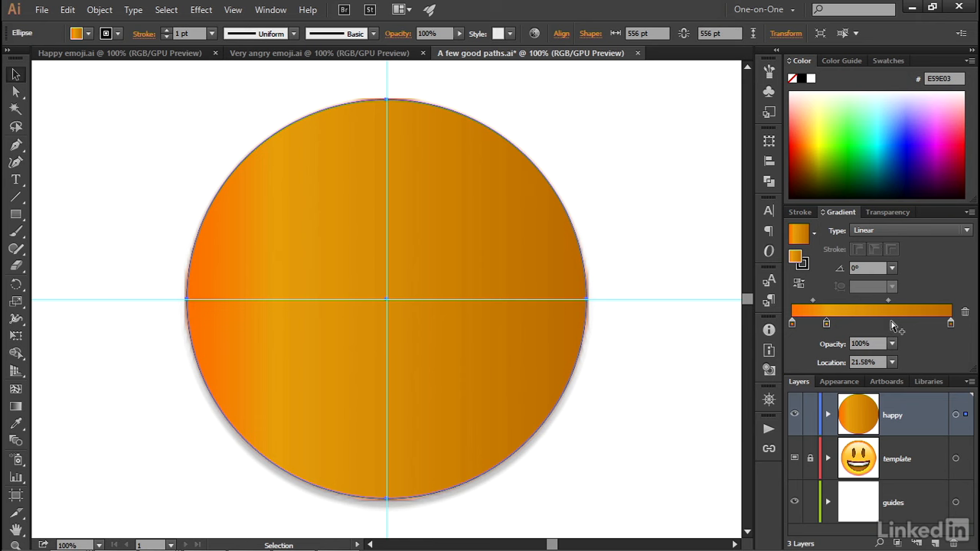
pyautogui.click(892, 325)
# - Color the new gradient stop blue, R 69, G 134, B 251 (4586FB)
pyautogui.doubleClick(892, 325)
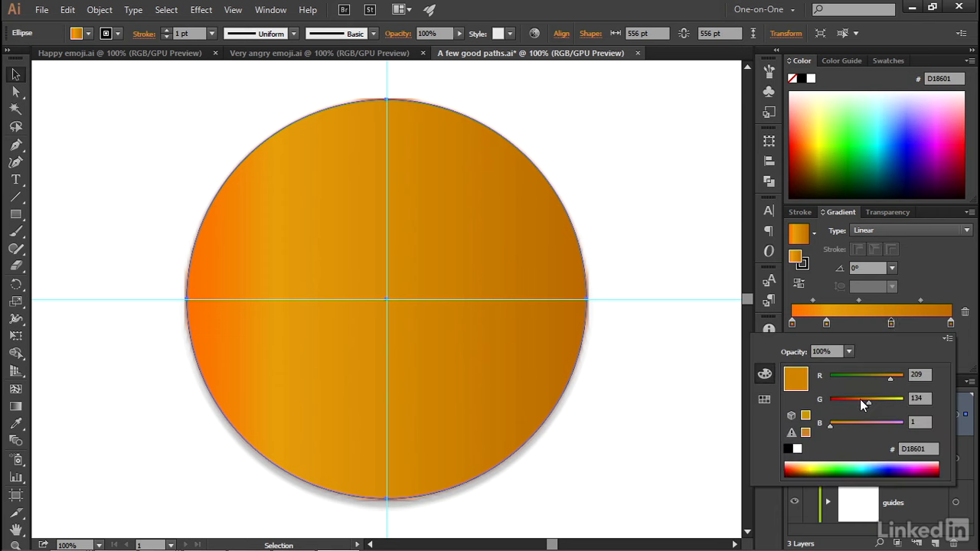
pyautogui.click(948, 338)
pyautogui.click(900, 356)
pyautogui.moveTo(829, 426); pyautogui.dragTo(902, 426)
pyautogui.moveTo(893, 378); pyautogui.dragTo(853, 378)
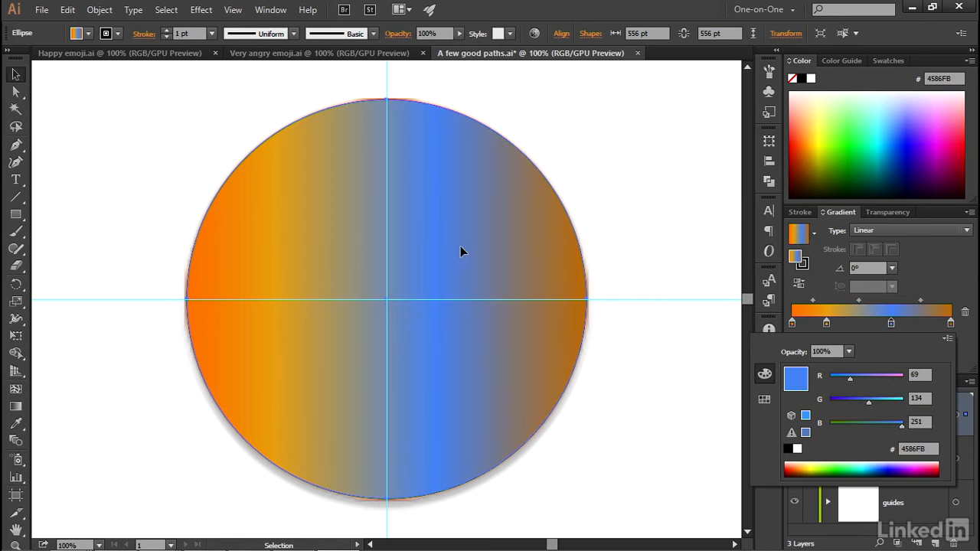
pyautogui.press('Escape')
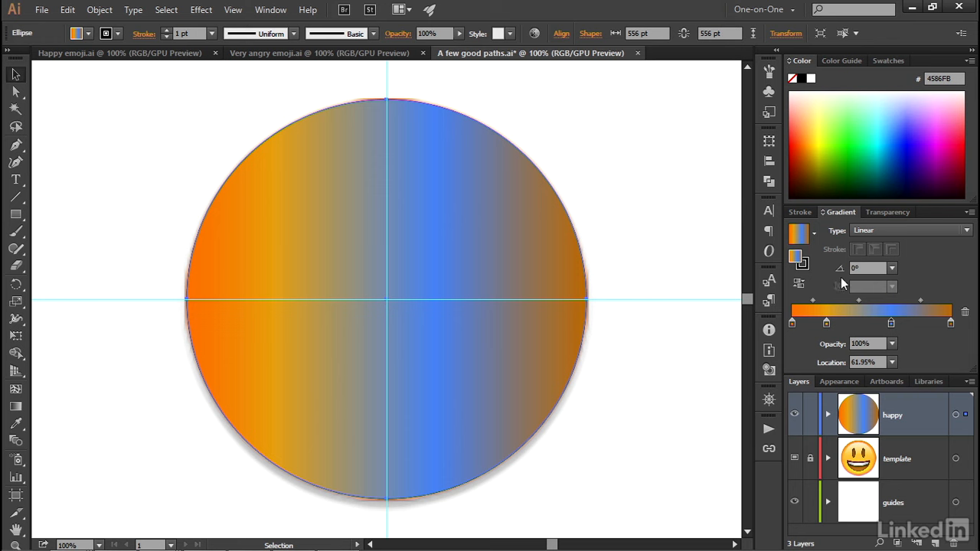
# - Set the gradient angle to 90°
pyautogui.click(865, 268)
pyautogui.moveTo(864, 268); pyautogui.dragTo(833, 270)
pyautogui.write('90')
pyautogui.press('Tab')
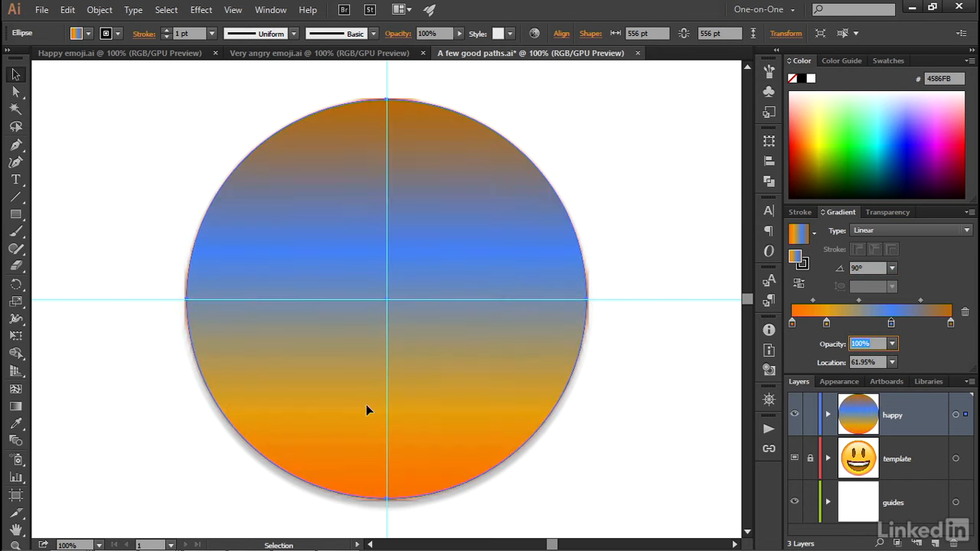
# - Change the gradient type to Radial, then switch to the Happy emoji.ai document
pyautogui.click(917, 231)
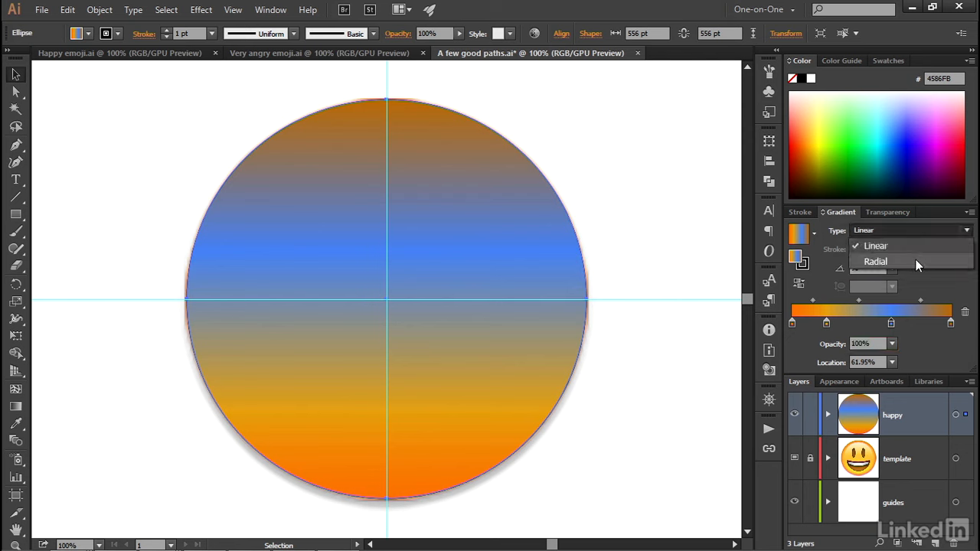
pyautogui.click(916, 265)
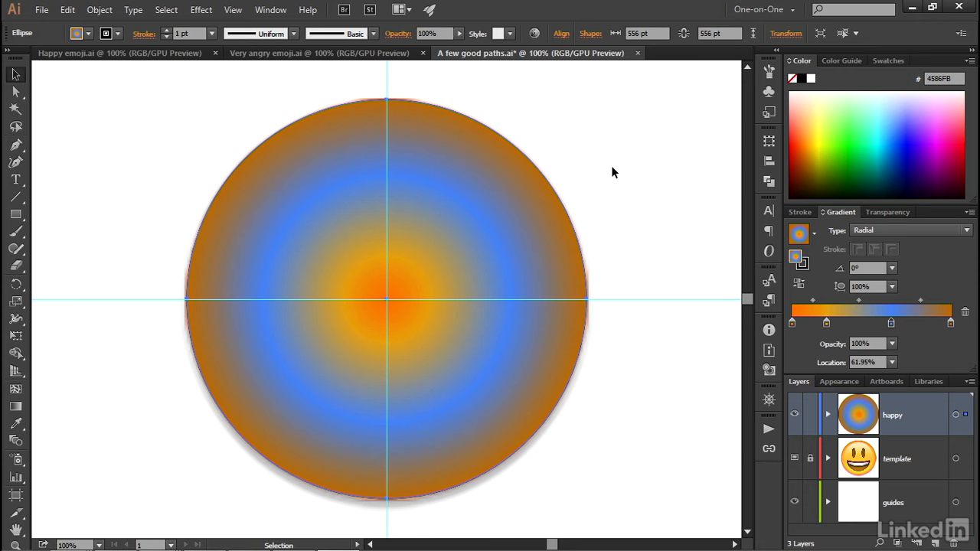
pyautogui.hotkey('ctrl', 'Tab')
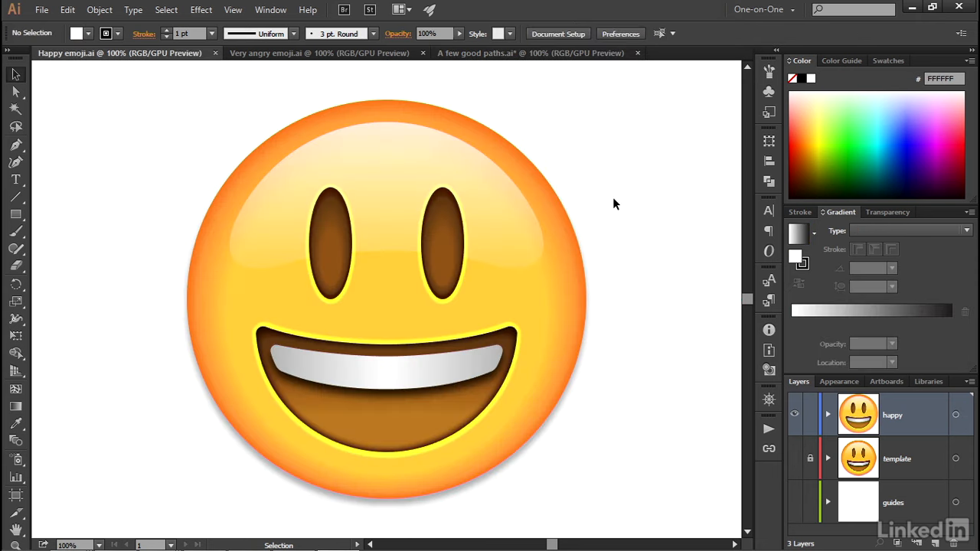